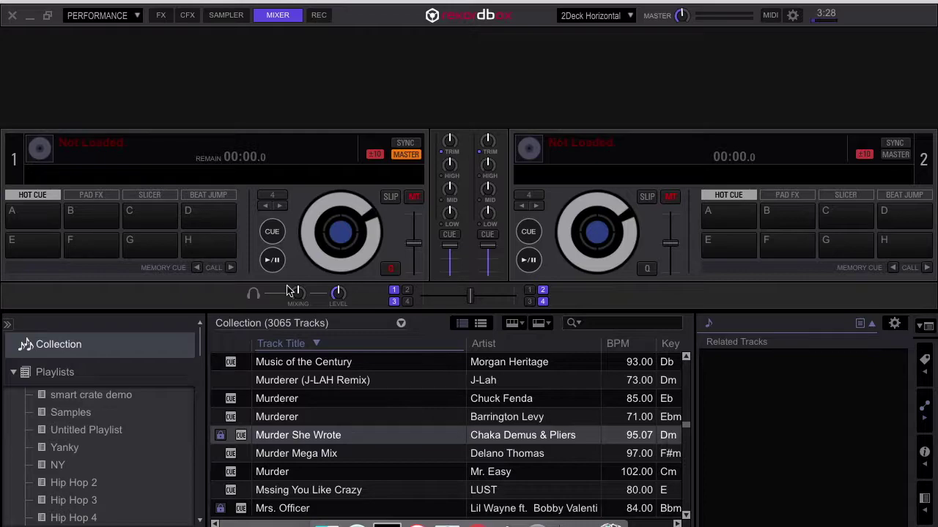
# Load Murder She Wrote (Dm, 95.07 BPM) onto Deck 1 and show its Related Tracks list
pyautogui.scroll(-5, 100, 439)
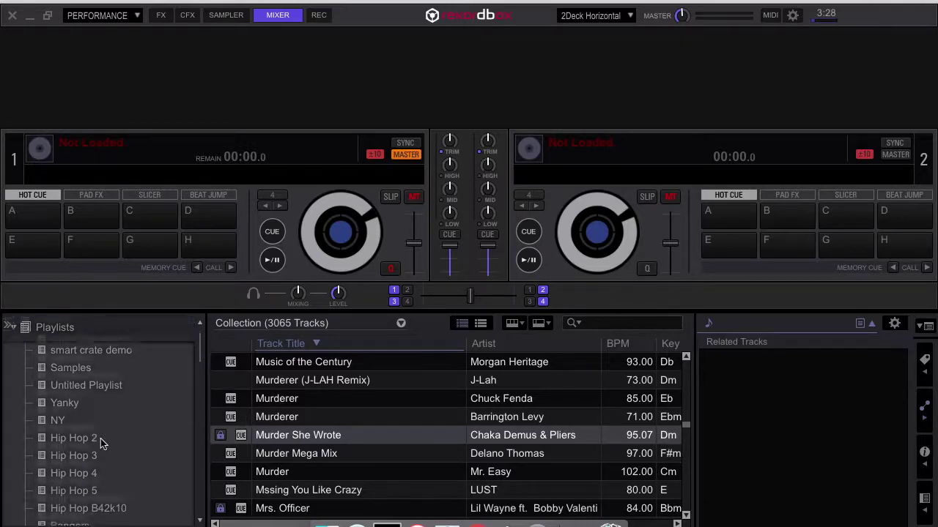
pyautogui.moveTo(333, 435); pyautogui.dragTo(347, 250)
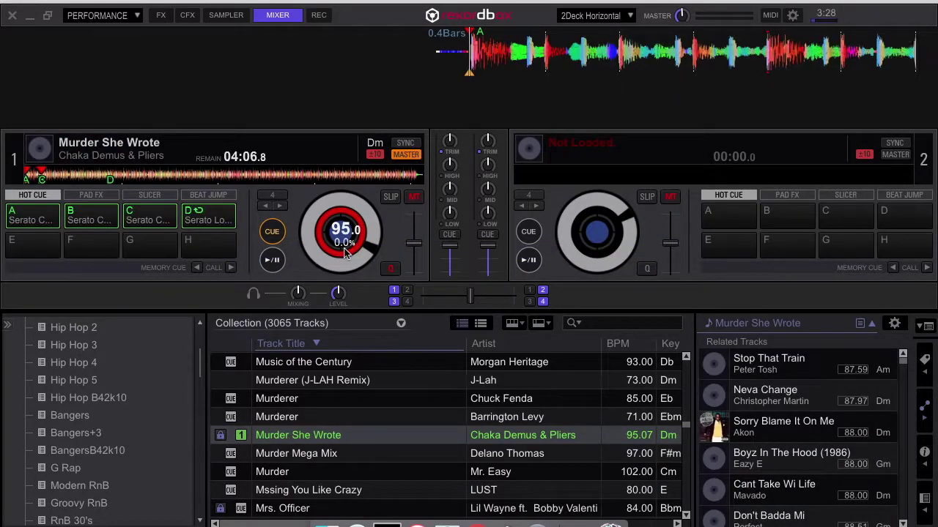
pyautogui.click(924, 410)
pyautogui.click(924, 410)
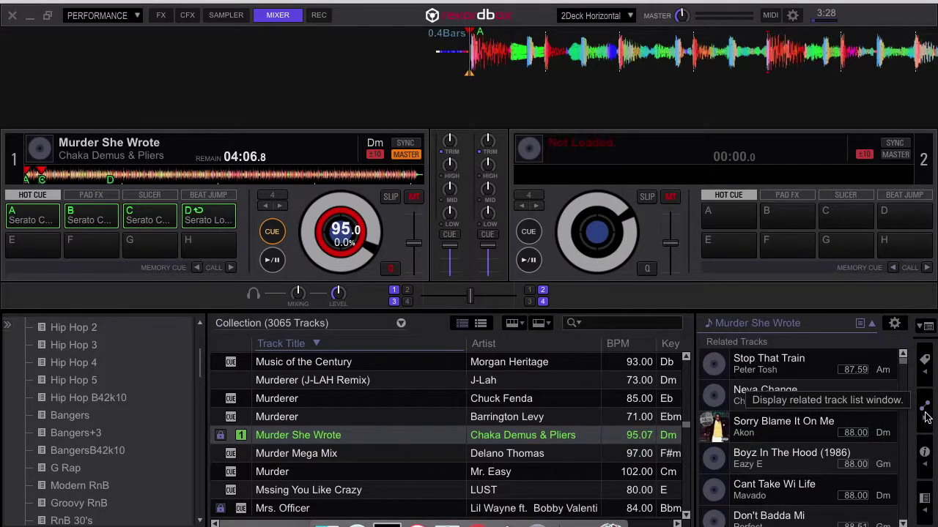
pyautogui.scroll(-3, 824, 391)
pyautogui.scroll(3, 826, 388)
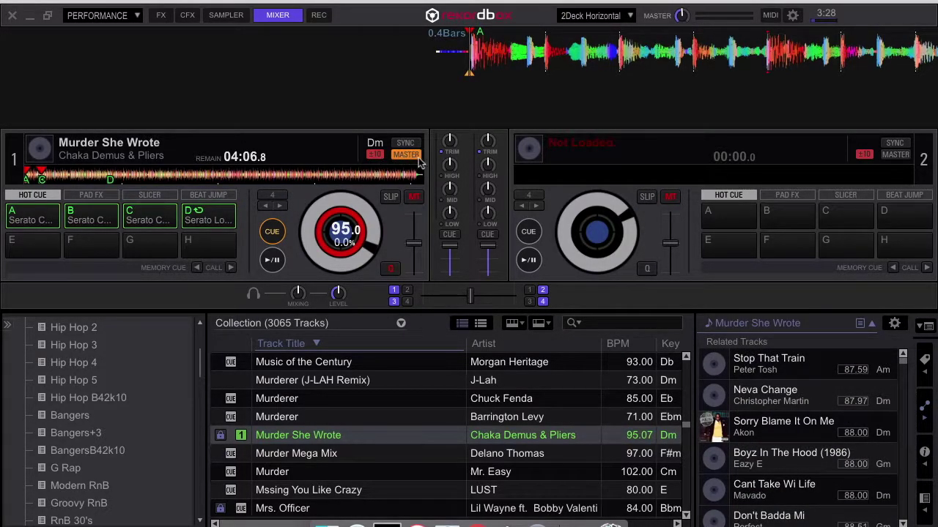
# Set related-track matching to BPM within ±8% and Related key 2, searching the collection
pyautogui.click(894, 325)
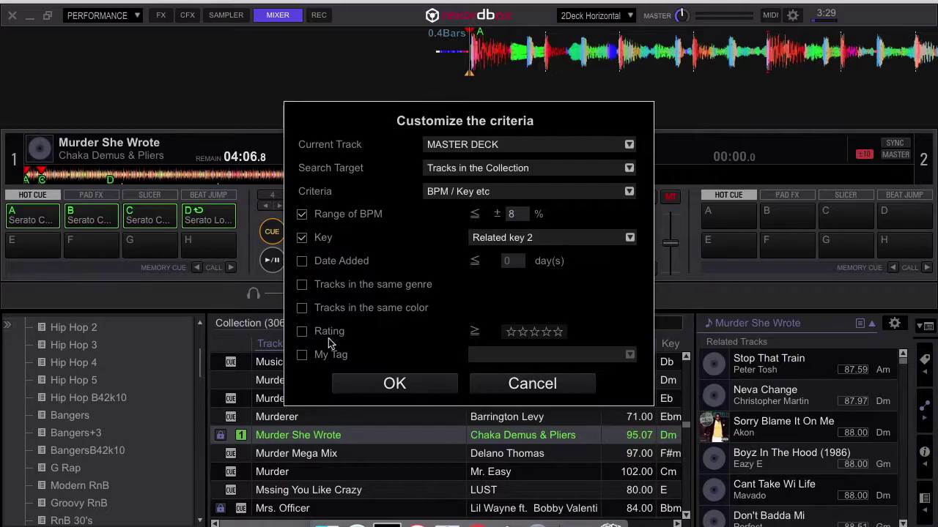
pyautogui.click(379, 385)
pyautogui.click(747, 418)
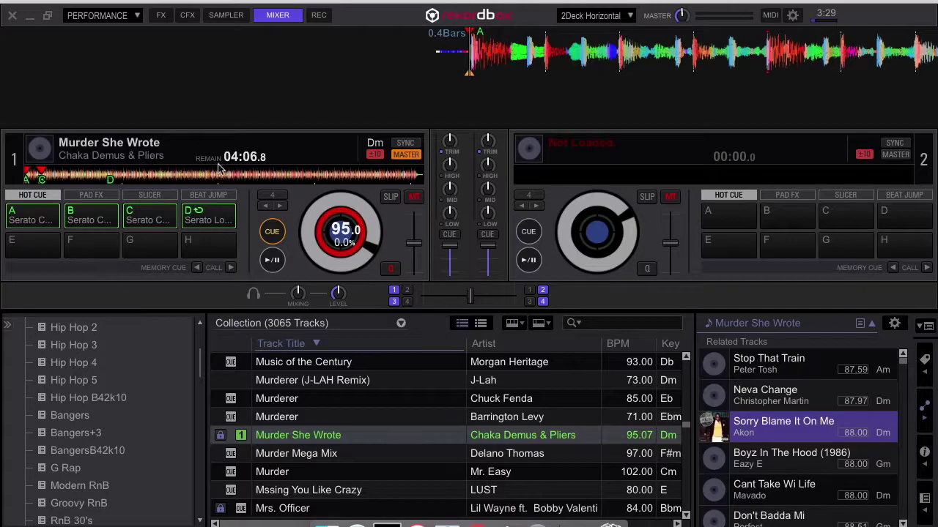
# Select every track in Murder She Wrote's Related Tracks list
pyautogui.scroll(-15, 770, 426)
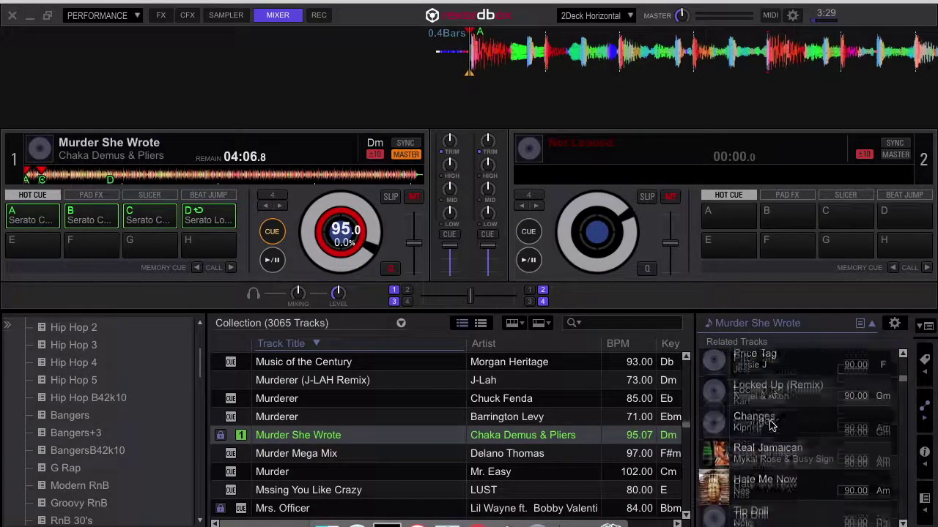
pyautogui.scroll(10, 771, 427)
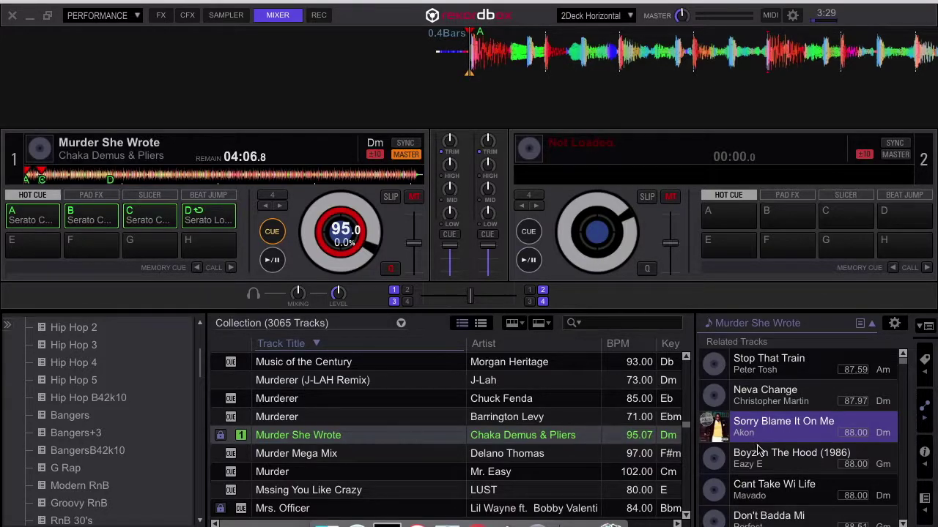
pyautogui.scroll(-10, 759, 451)
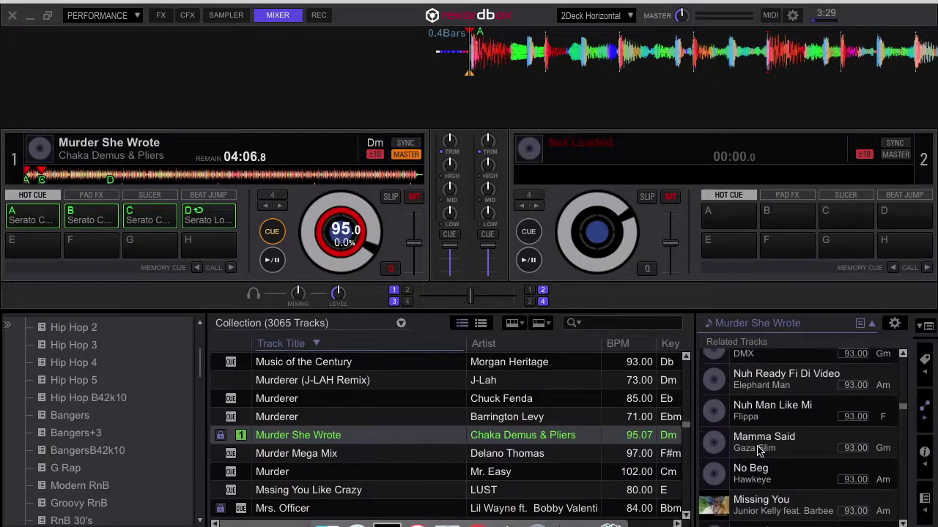
pyautogui.click(758, 452)
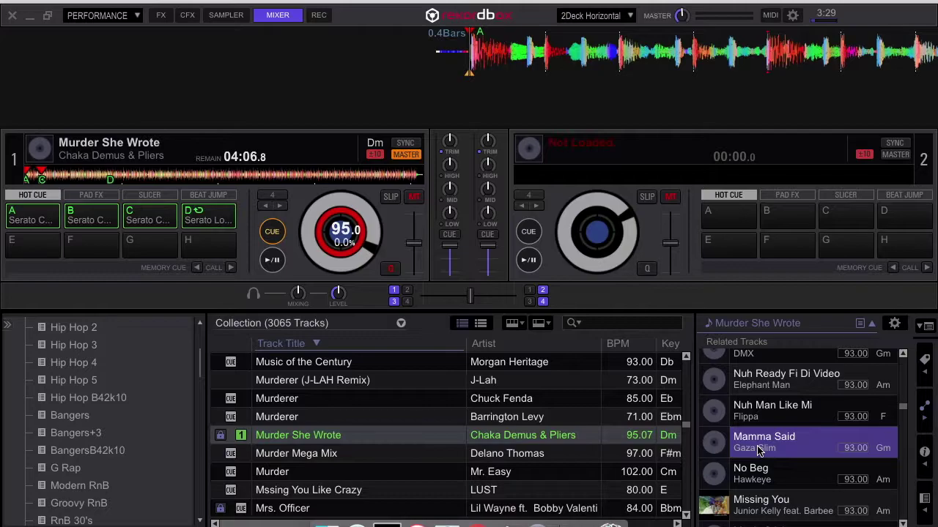
pyautogui.hotkey('shift', 'Home')
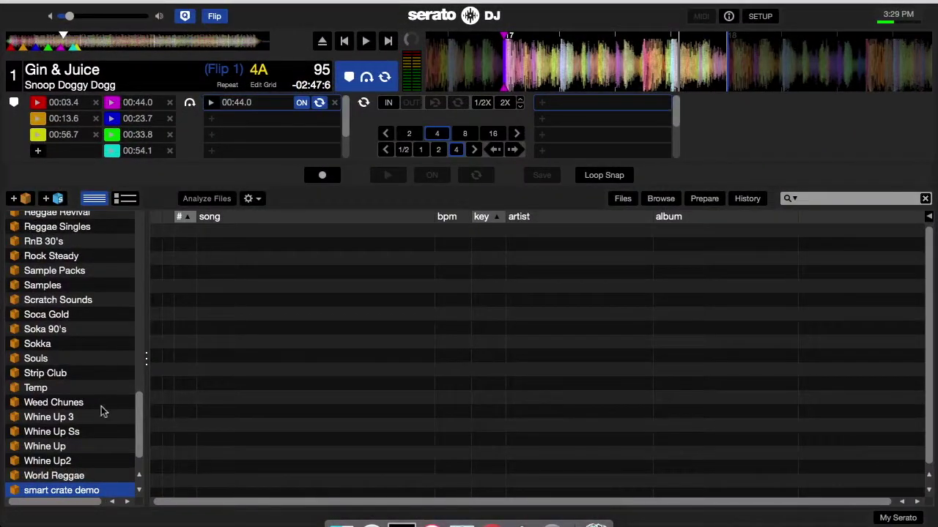
# Scroll Serato DJ's crate list down to the empty smart crate demo crate
pyautogui.scroll(-2, 85, 429)
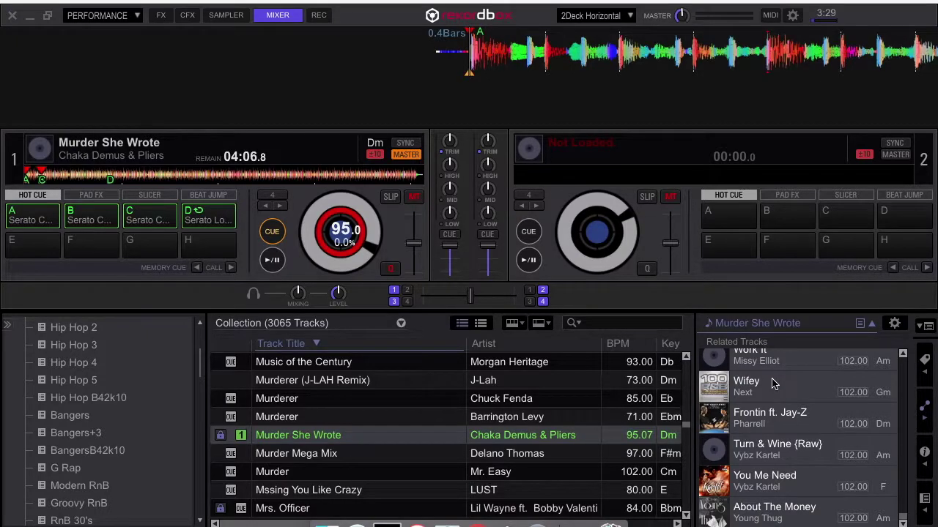
# Drag all of Murder She Wrote's related tracks into Serato's smart crate demo crate
pyautogui.scroll(-5, 773, 382)
pyautogui.scroll(10, 773, 382)
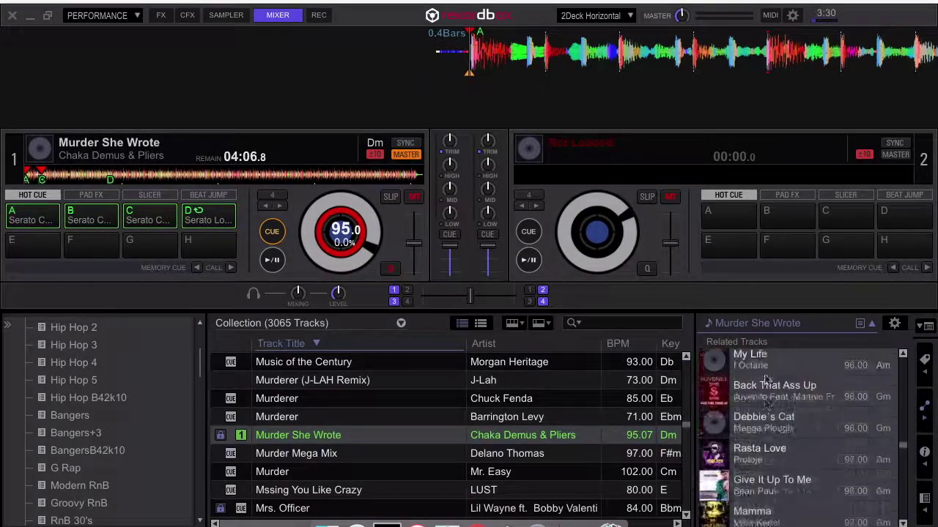
pyautogui.scroll(10, 765, 379)
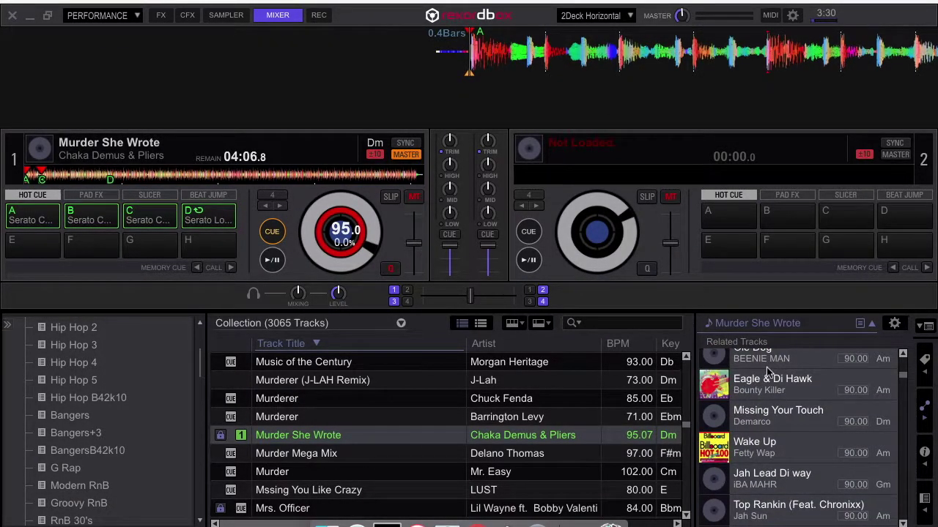
pyautogui.hotkey('ctrl', 'a')
pyautogui.moveTo(767, 372); pyautogui.dragTo(236, 344)
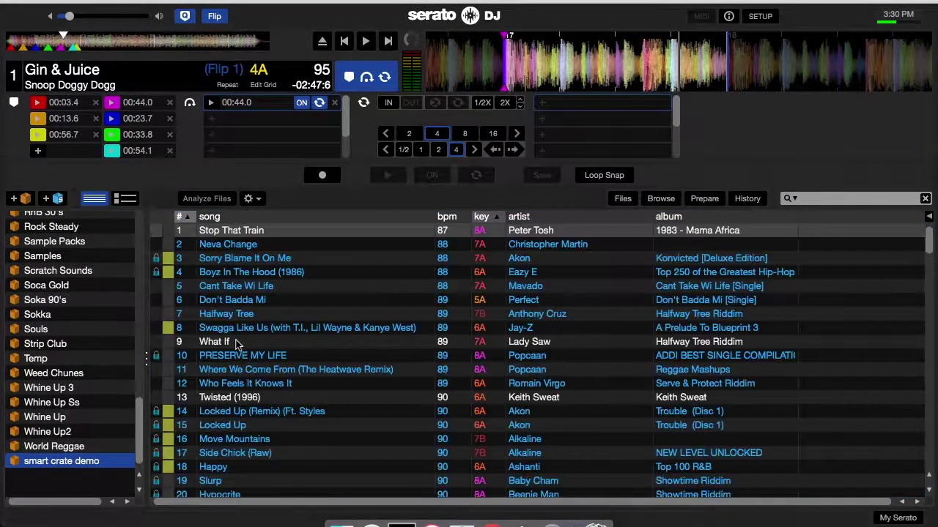
# Scroll through the 233 imported tracks in smart crate demo, spanning 87 to 102 BPM
pyautogui.scroll(-20, 236, 344)
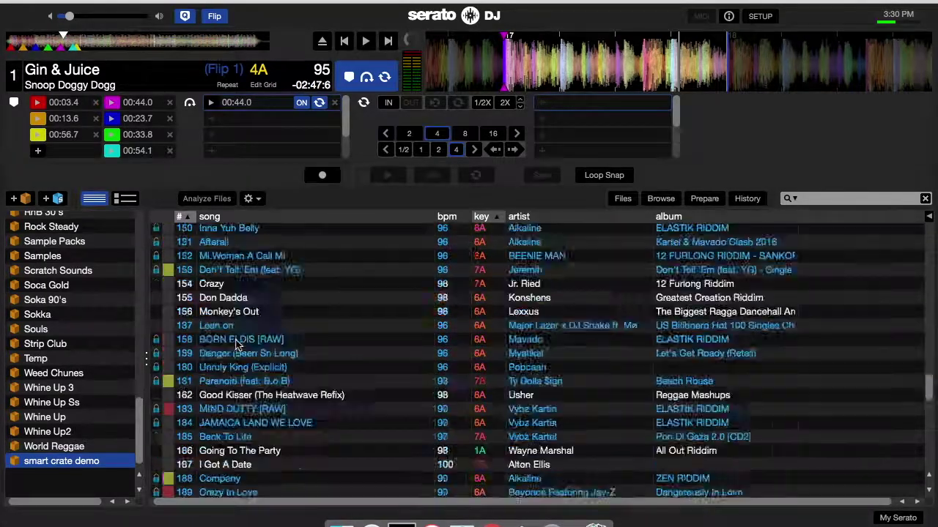
pyautogui.scroll(20, 236, 344)
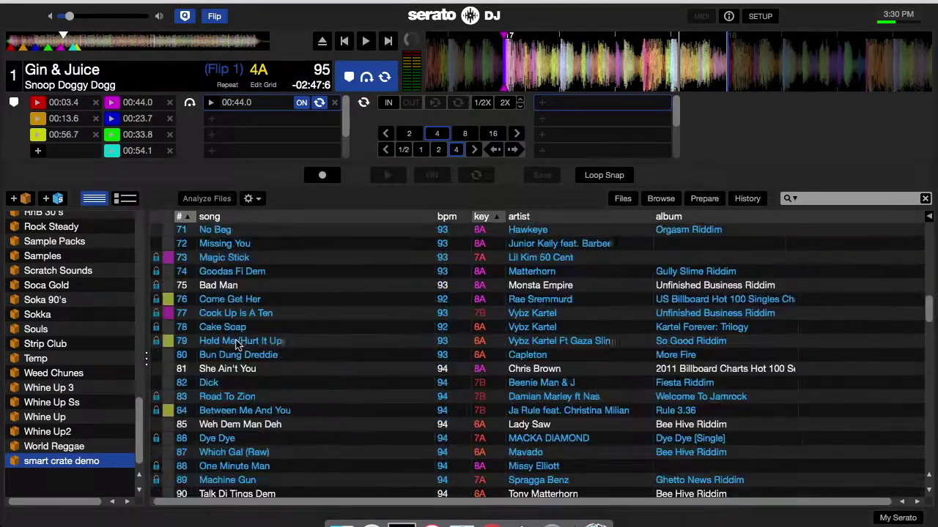
pyautogui.scroll(-12, 235, 345)
pyautogui.scroll(-20, 236, 344)
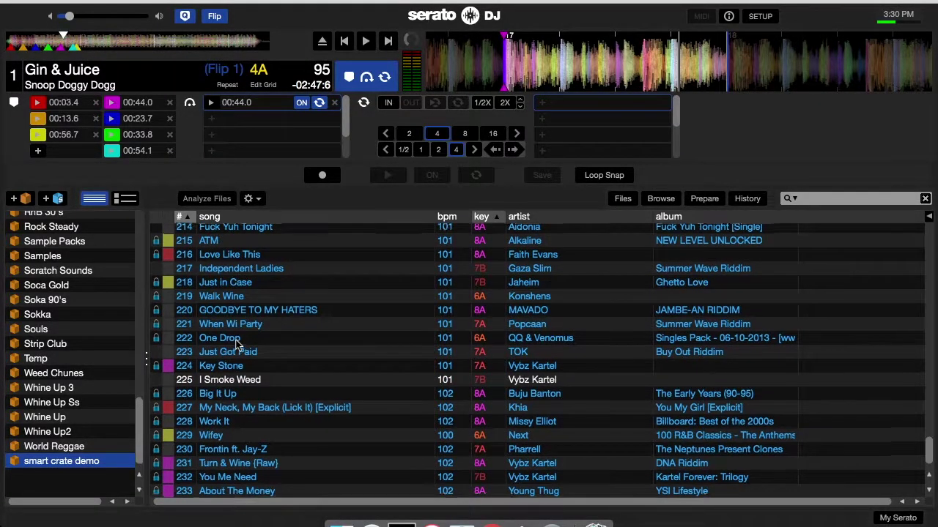
pyautogui.scroll(20, 236, 344)
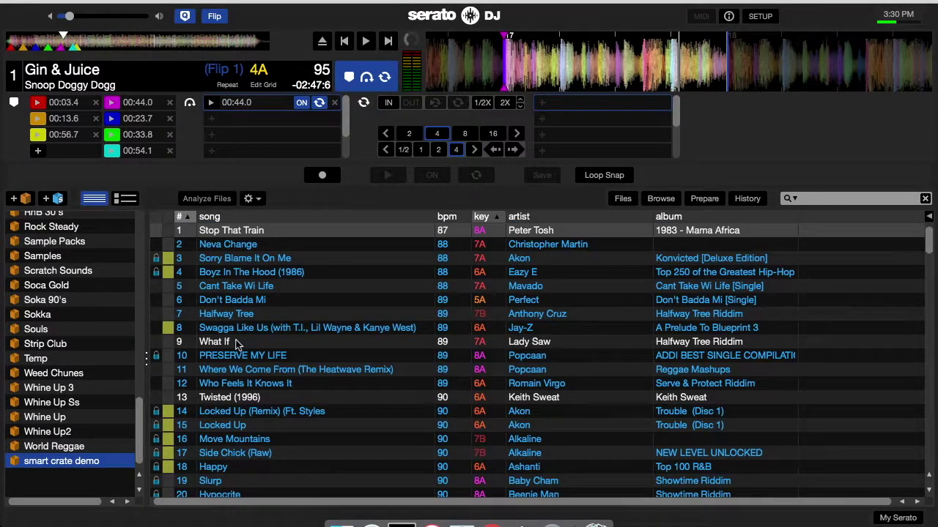
pyautogui.scroll(-10, 236, 344)
pyautogui.scroll(10, 236, 344)
pyautogui.scroll(-5, 236, 345)
pyautogui.scroll(-10, 236, 345)
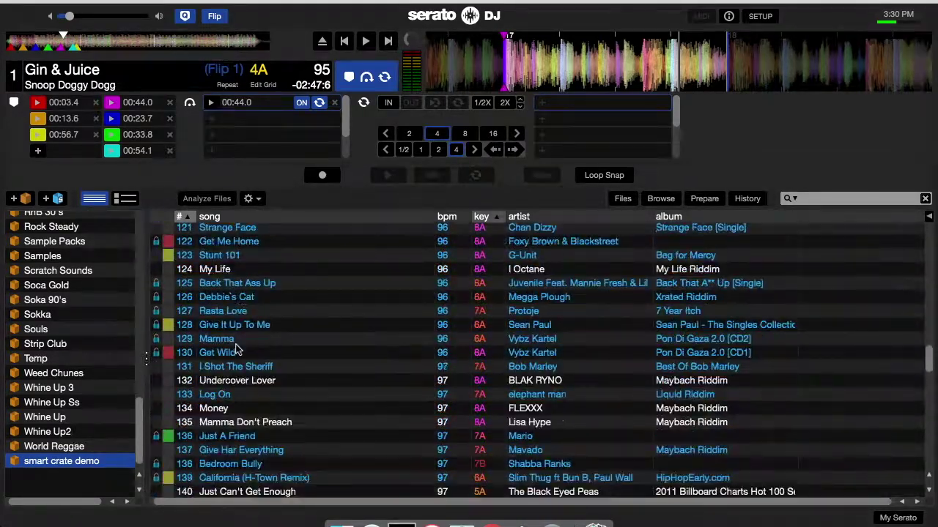
pyautogui.scroll(15, 236, 344)
pyautogui.scroll(-4, 236, 348)
pyautogui.scroll(-20, 236, 349)
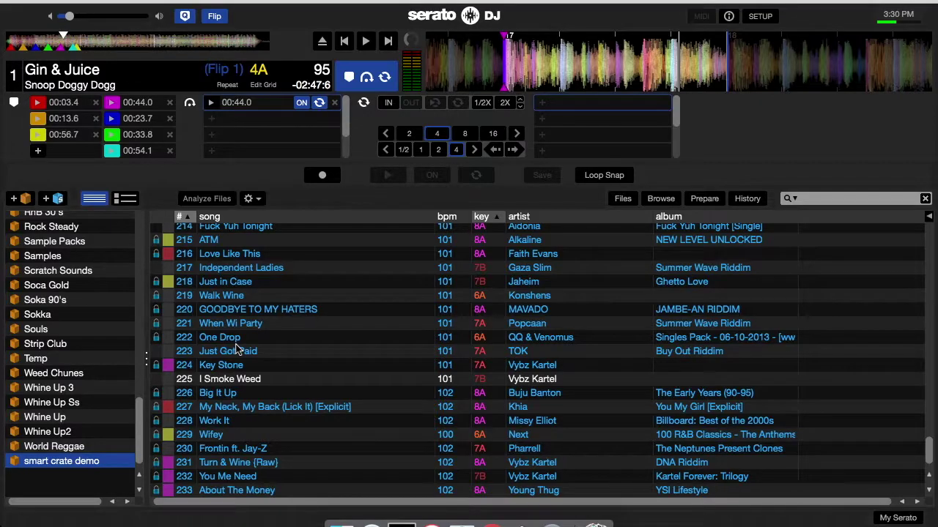
pyautogui.scroll(20, 236, 349)
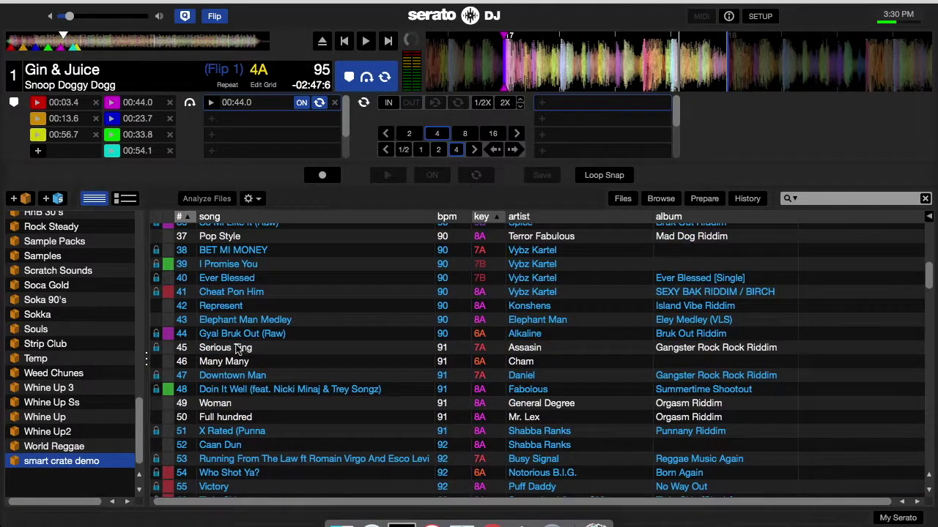